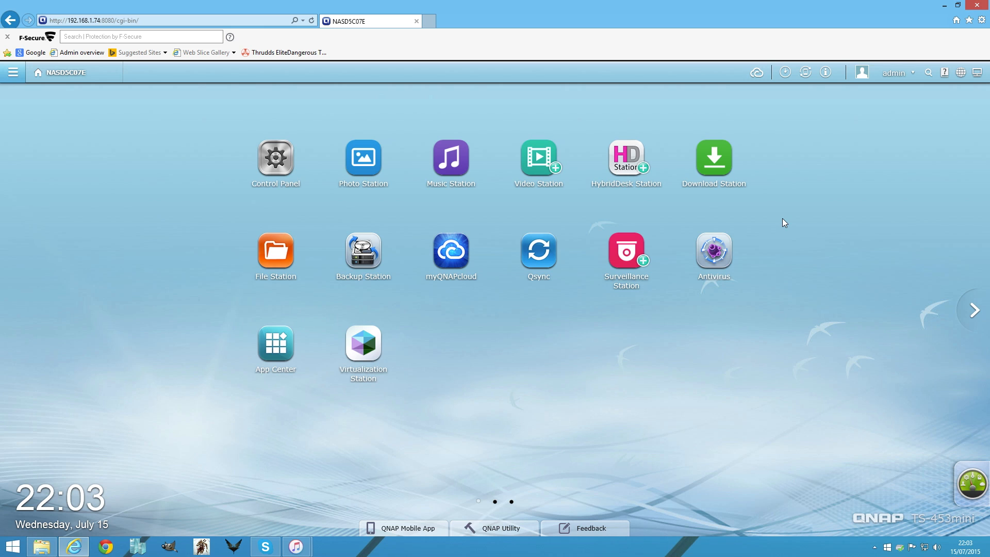
- Look up Virtualization Station among the QTS Essentials apps in App Center and close App Center
left_click(282, 355)
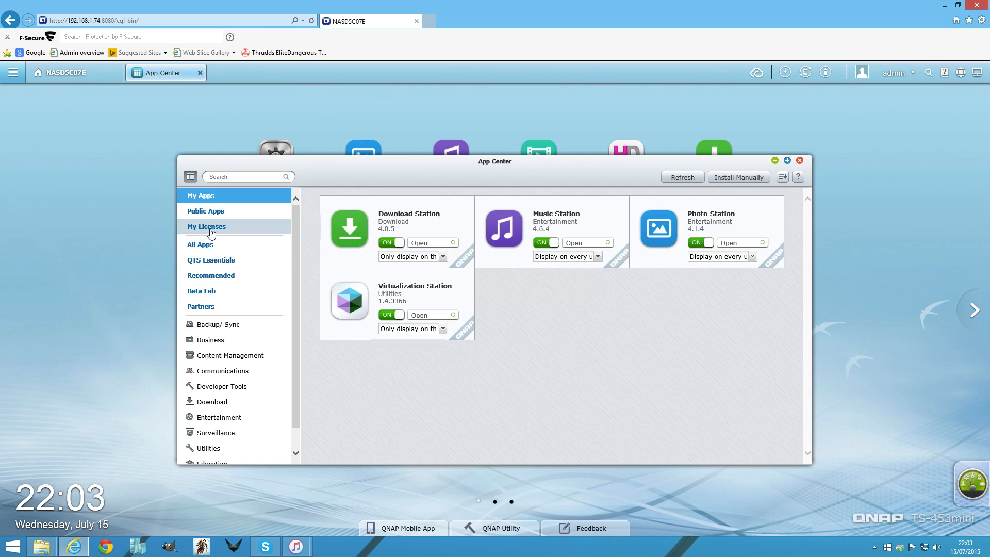
left_click(208, 266)
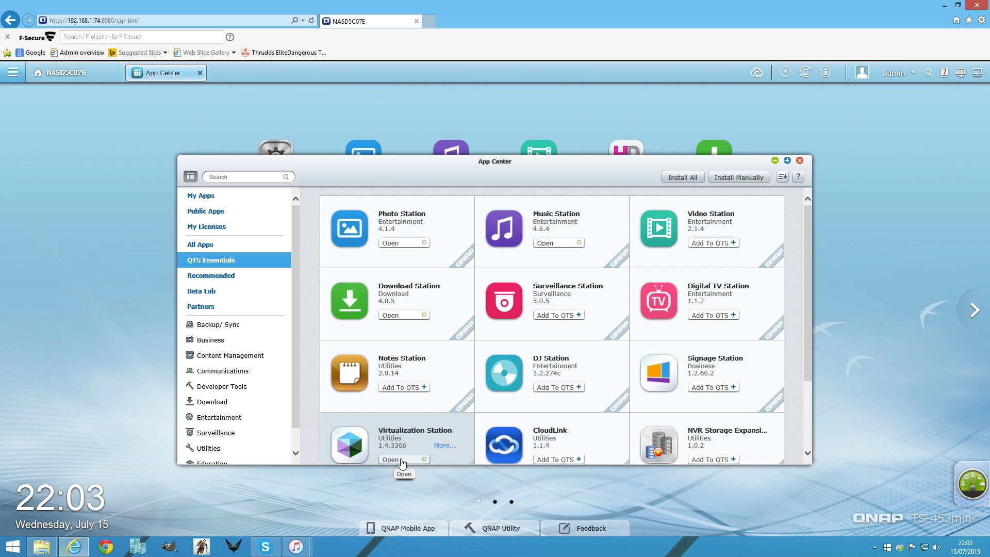
left_click(801, 161)
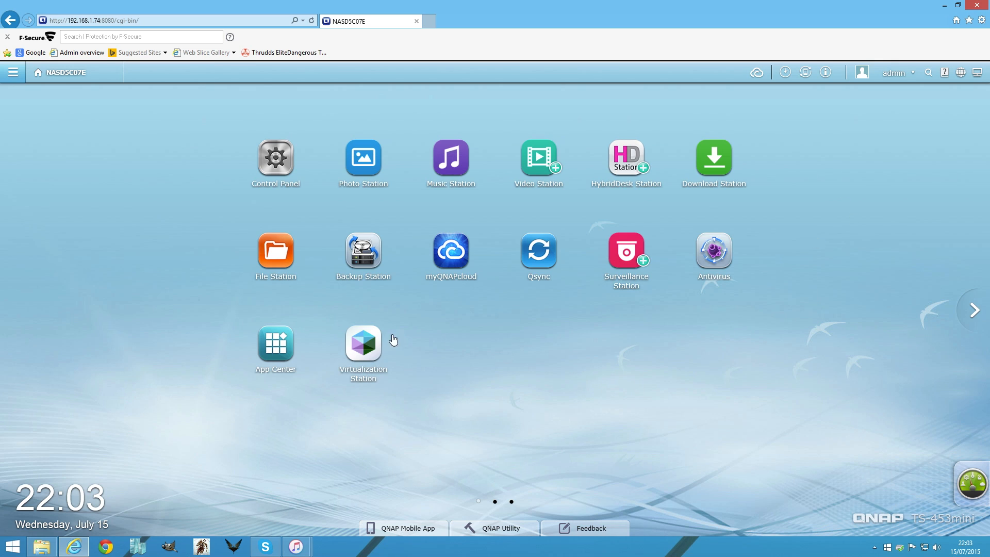
- Open Virtualization Station and bring up the virtual machine creation templates, highlighting the medium template's row
left_click(366, 340)
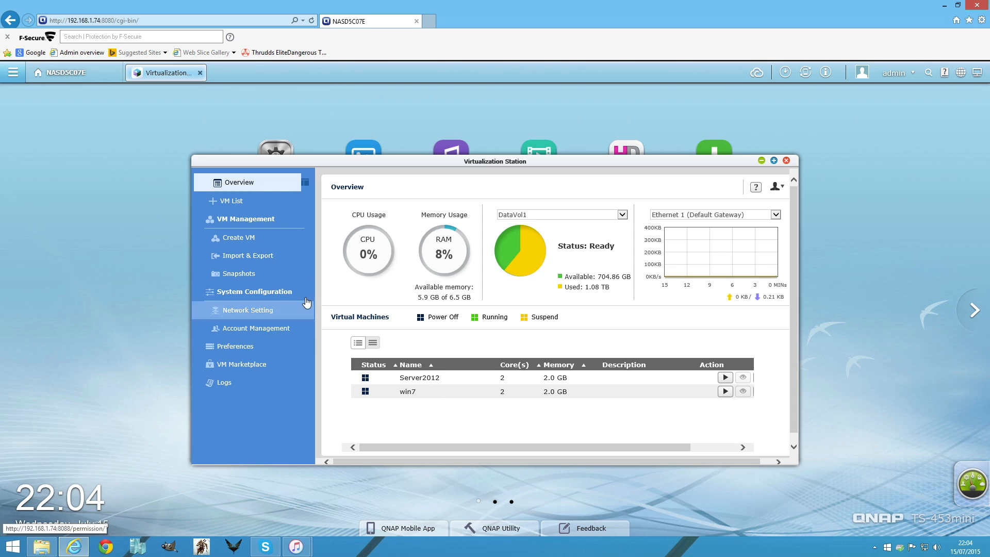
left_click(234, 239)
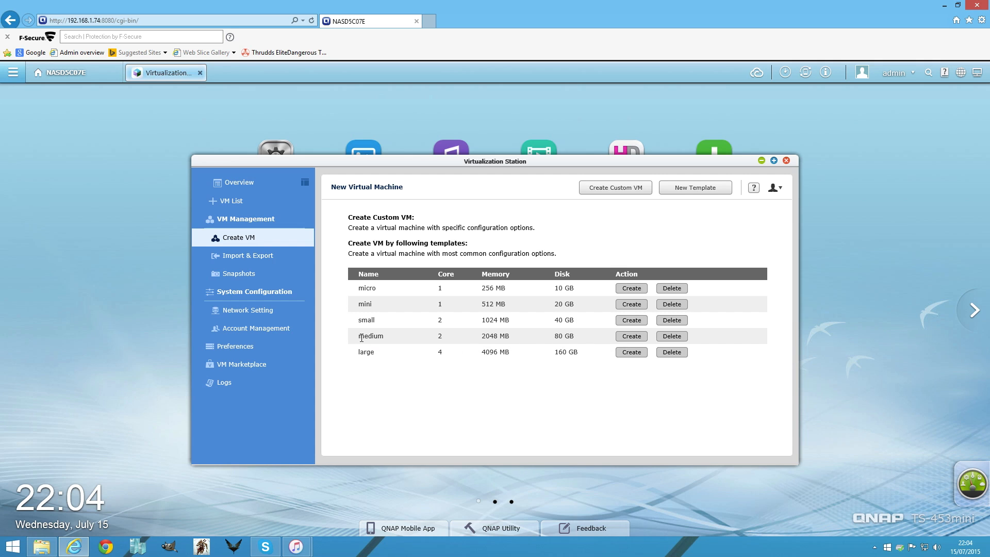
left_click_drag(361, 338, 587, 342)
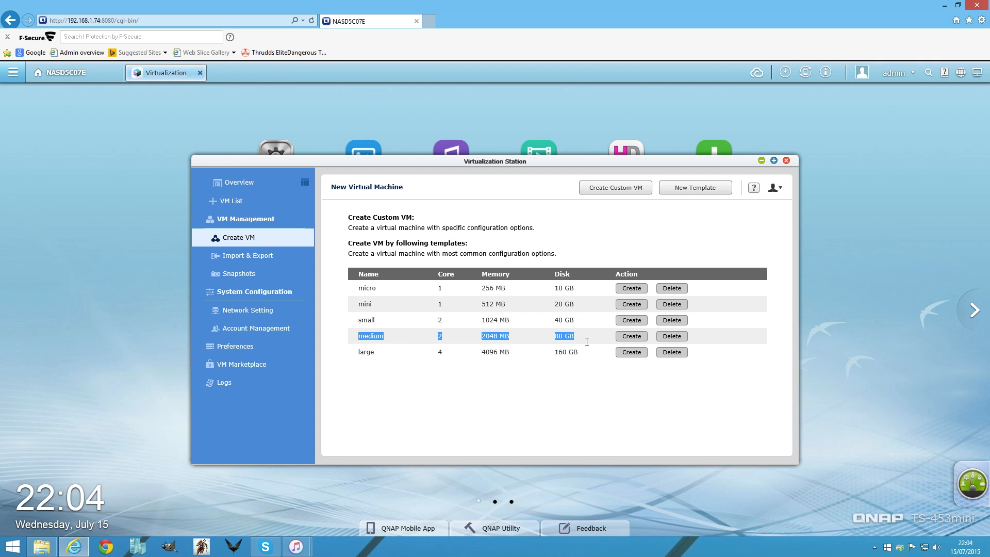
left_click(373, 336)
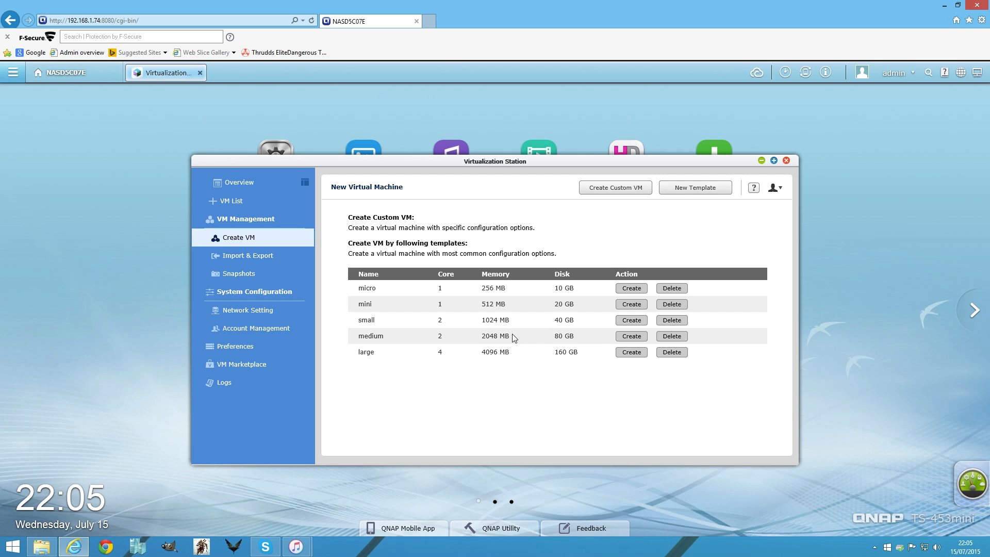
- Start a virtual machine from the small template, named Test, with OS type Linux and version Ubuntu 11.10 (Oneiric Ocelot)
left_click(629, 321)
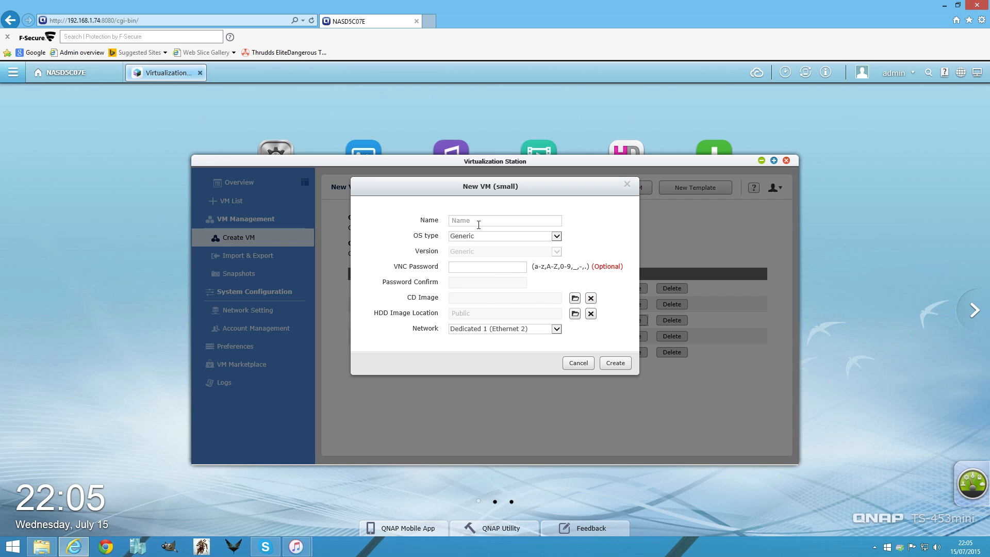
left_click(478, 224)
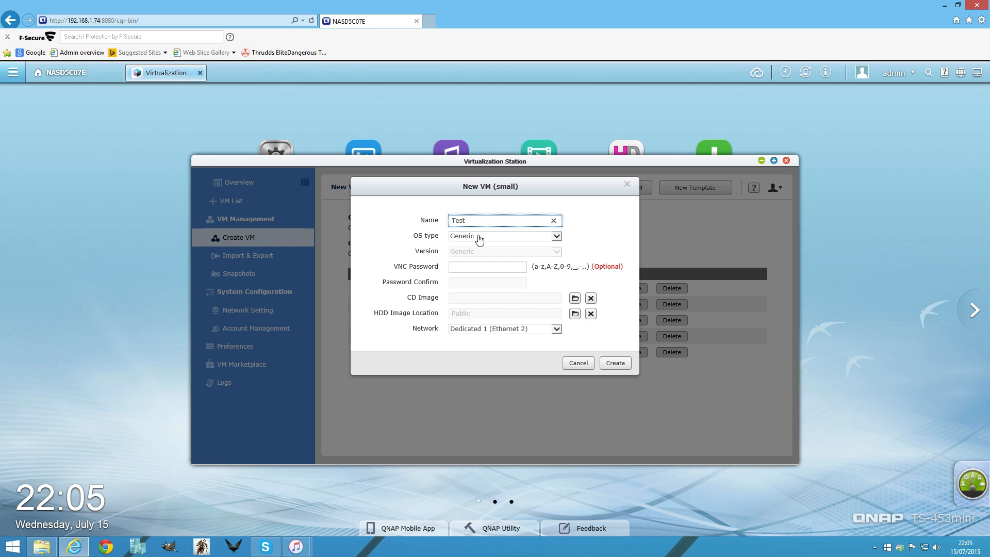
left_click(480, 238)
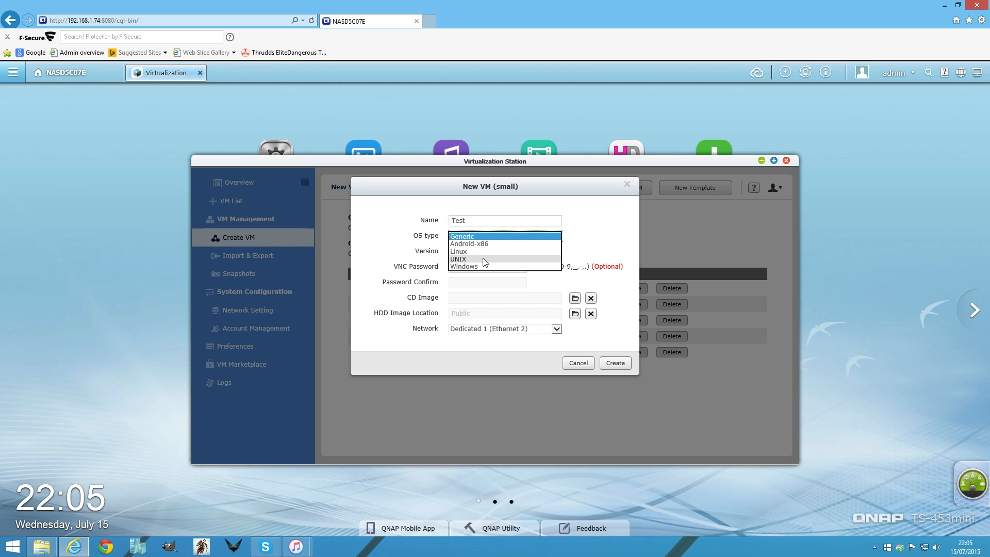
left_click(478, 251)
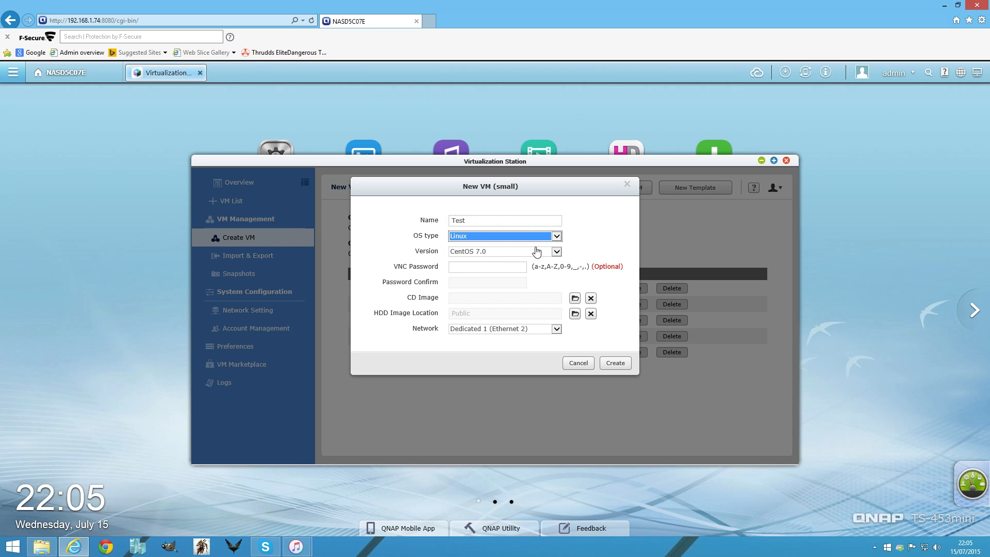
left_click(533, 252)
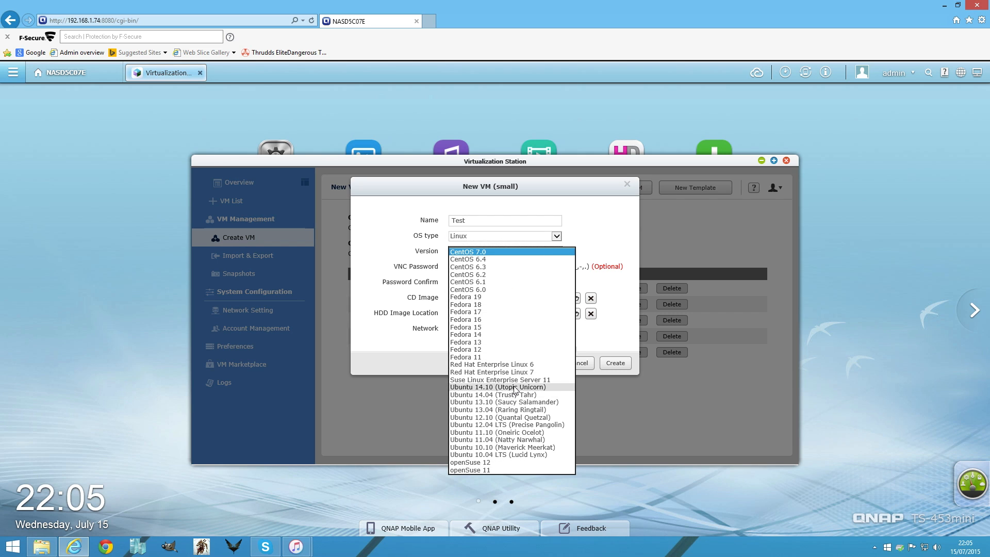
left_click(507, 433)
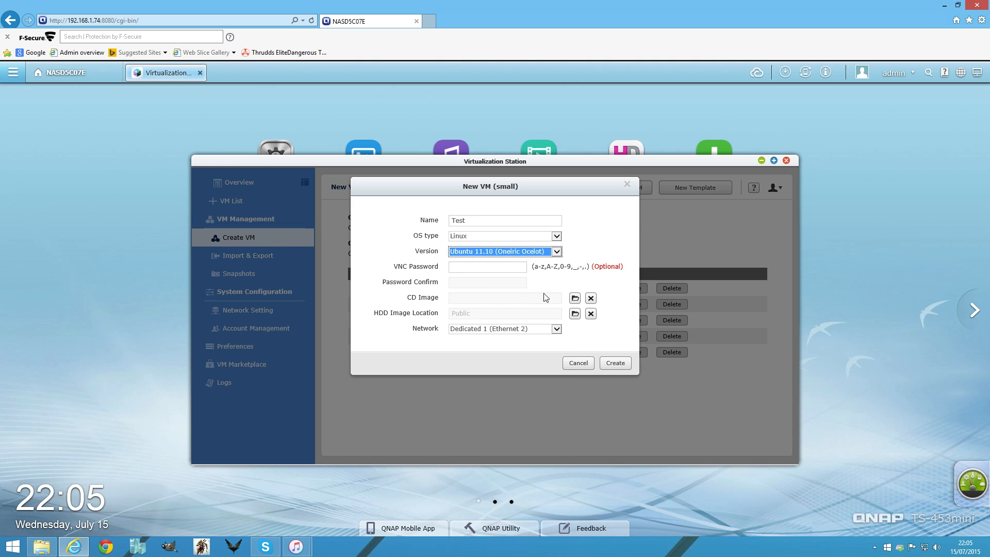
- Enter and confirm the VNC password for the new virtual machine
left_click(500, 268)
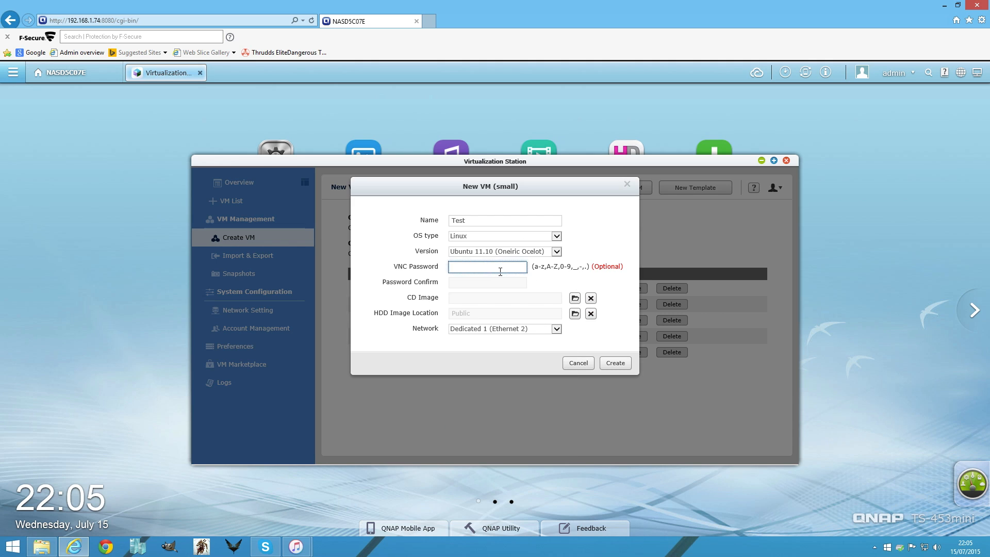
type("••")
left_click(489, 284)
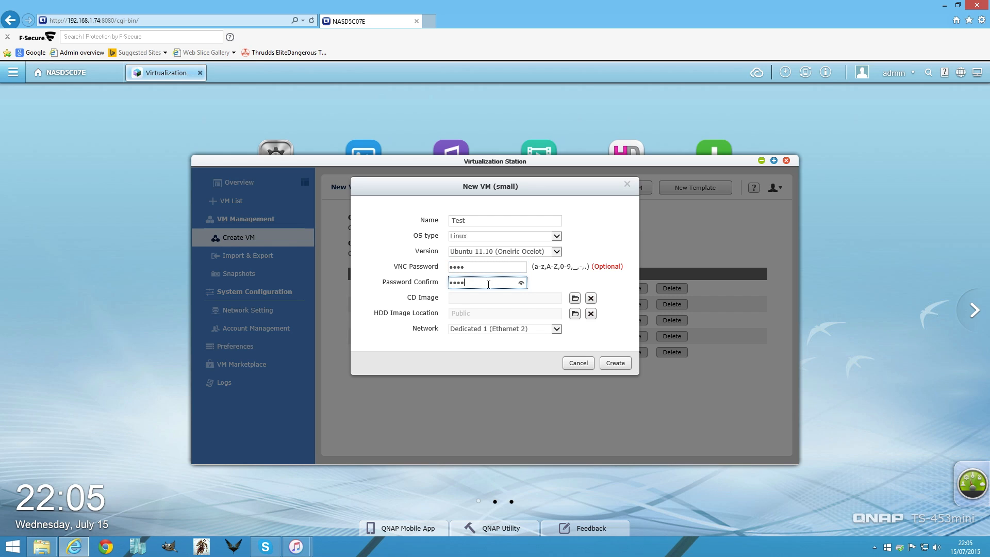
type("••••")
- Browse for a CD image in Public, under Operating Systems & Utilities, Operating systems, down to the Linux Flavours folder
left_click(575, 298)
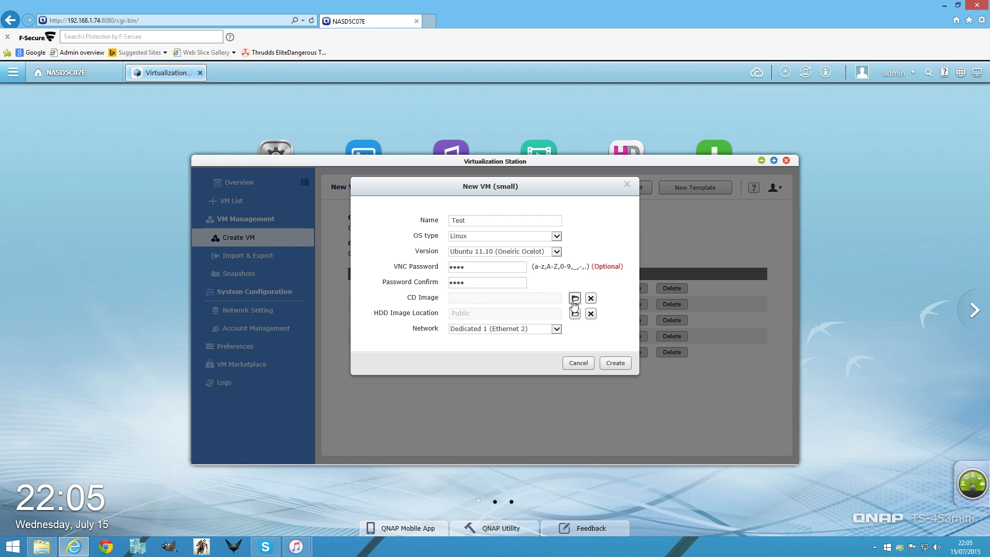
scroll(371, 368, "down", 2)
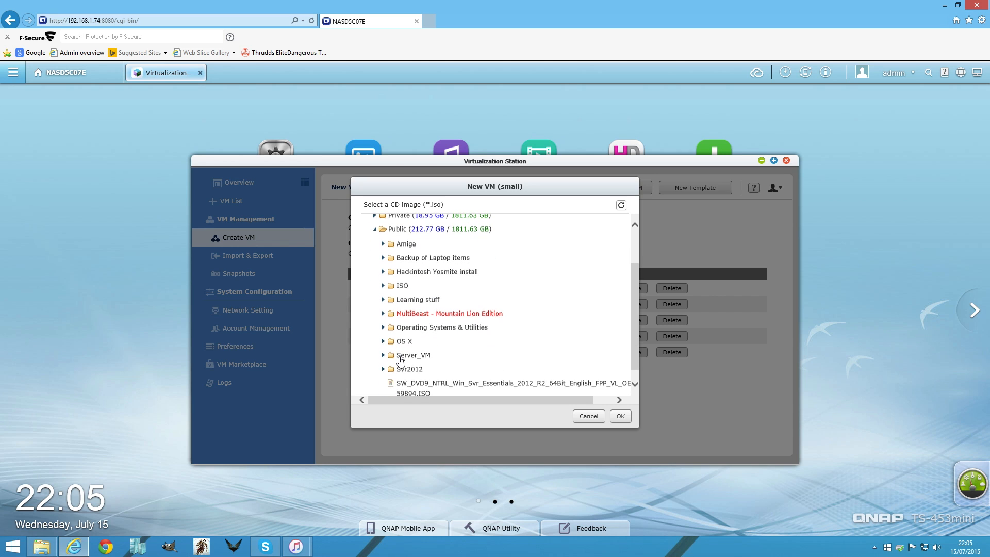
left_click(382, 326)
scroll(402, 359, "down", 4)
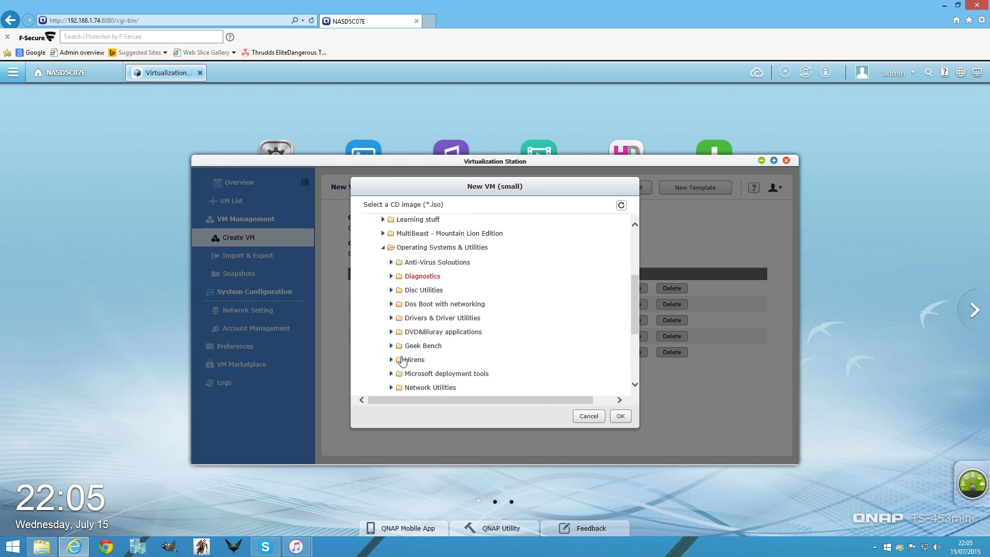
scroll(403, 360, "down", 3)
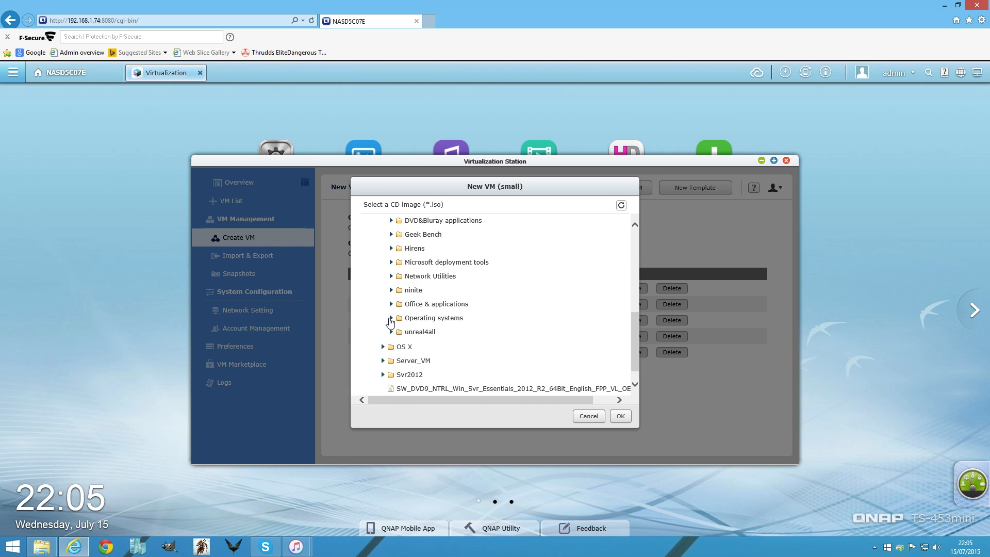
left_click(411, 320)
scroll(420, 361, "down", 3)
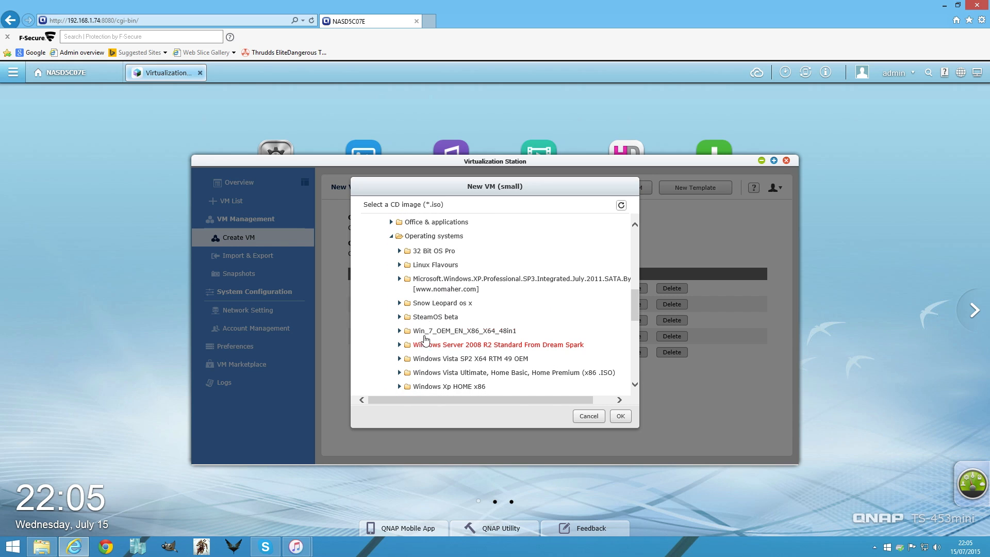
left_click(400, 265)
scroll(444, 340, "down", 3)
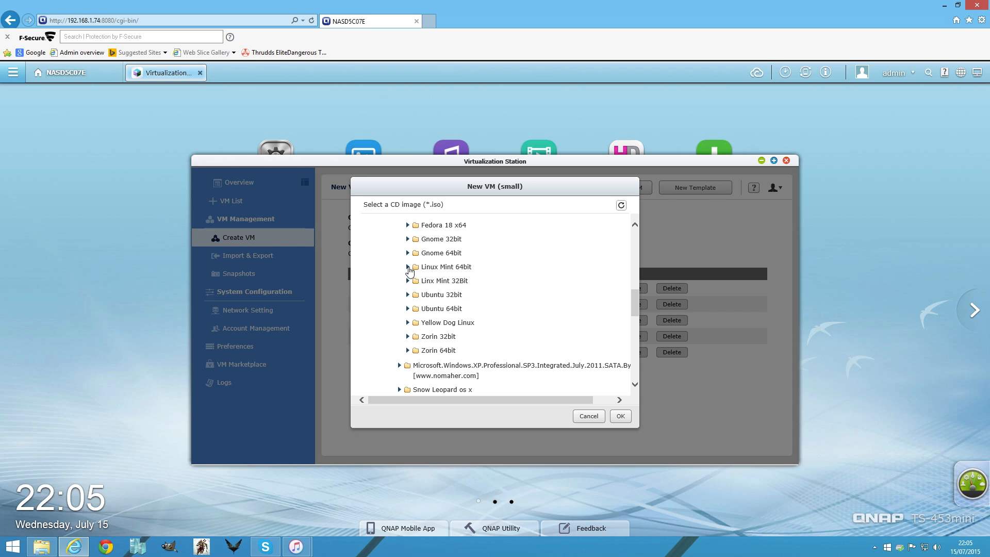
- Choose linuxmint-14.1-mate-dvd-64bit.iso from the Linux Mint 64bit folder as the CD image, instead of the Ubuntu 32bit image
left_click(407, 294)
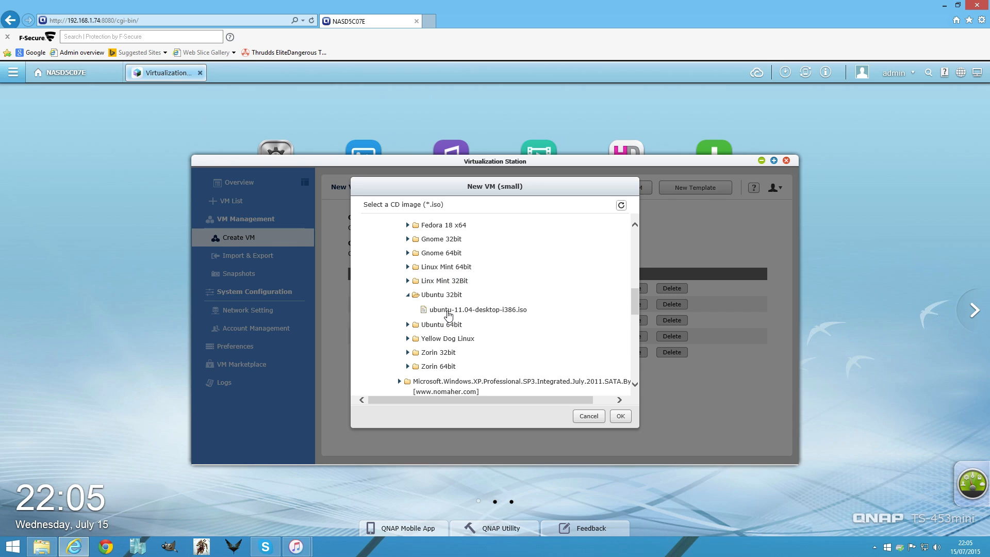
left_click(449, 311)
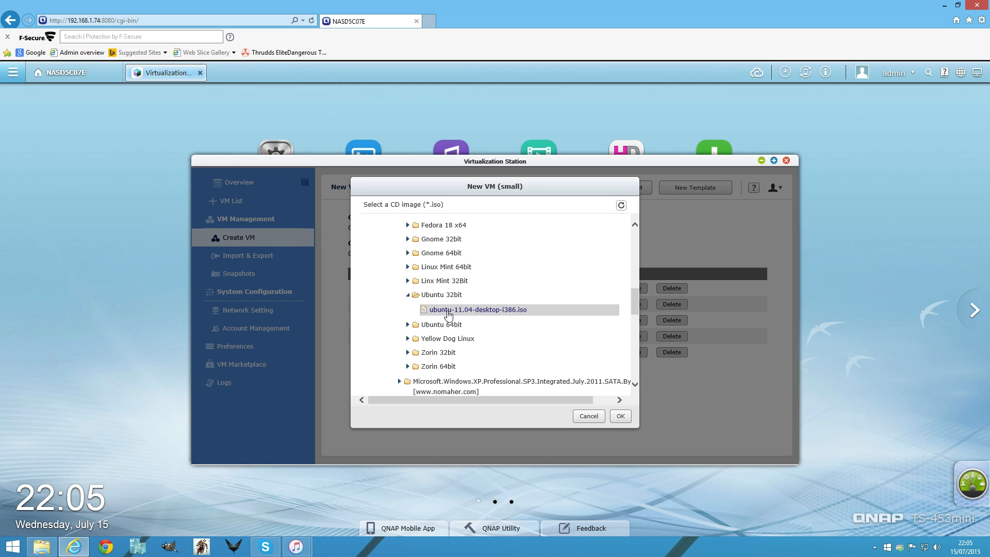
left_click(408, 267)
left_click(454, 282)
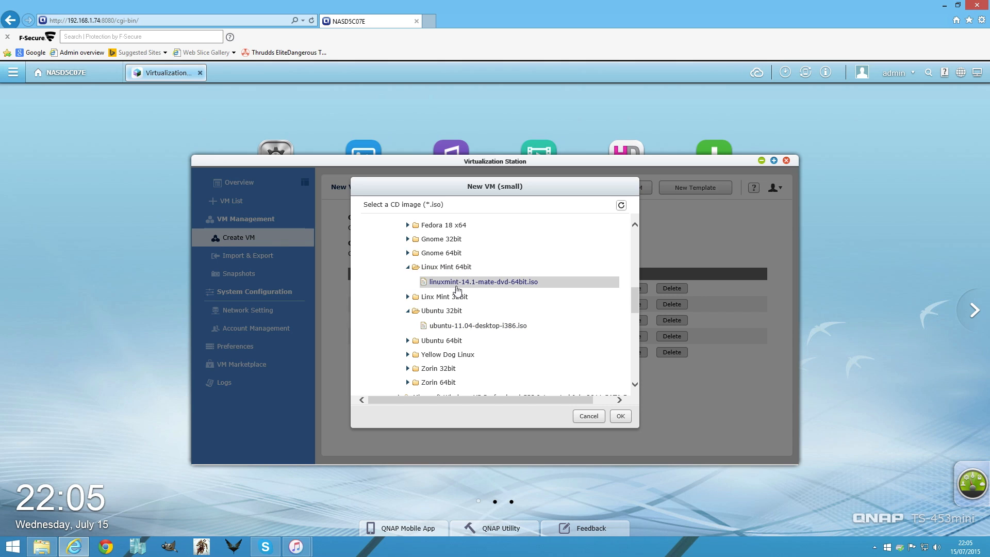
left_click(620, 416)
- Set the version to Ubuntu 14.10 (Utopic Unicorn) and try to create the Test virtual machine
left_click(516, 252)
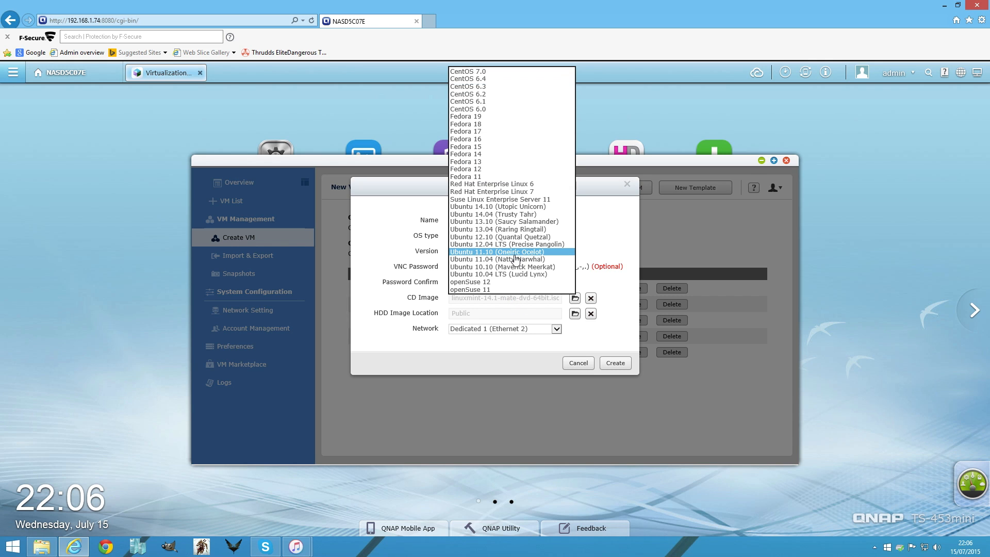
left_click(485, 206)
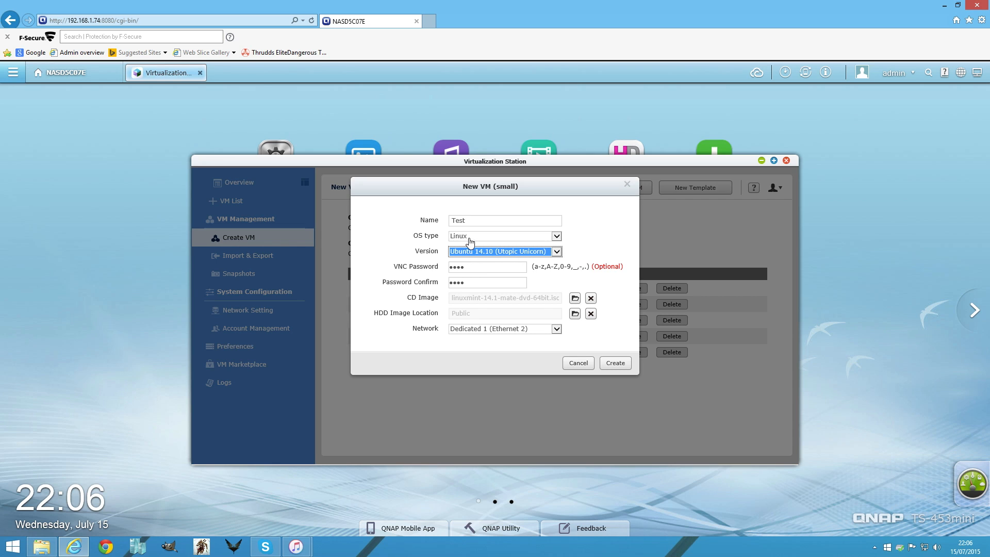
left_click(615, 364)
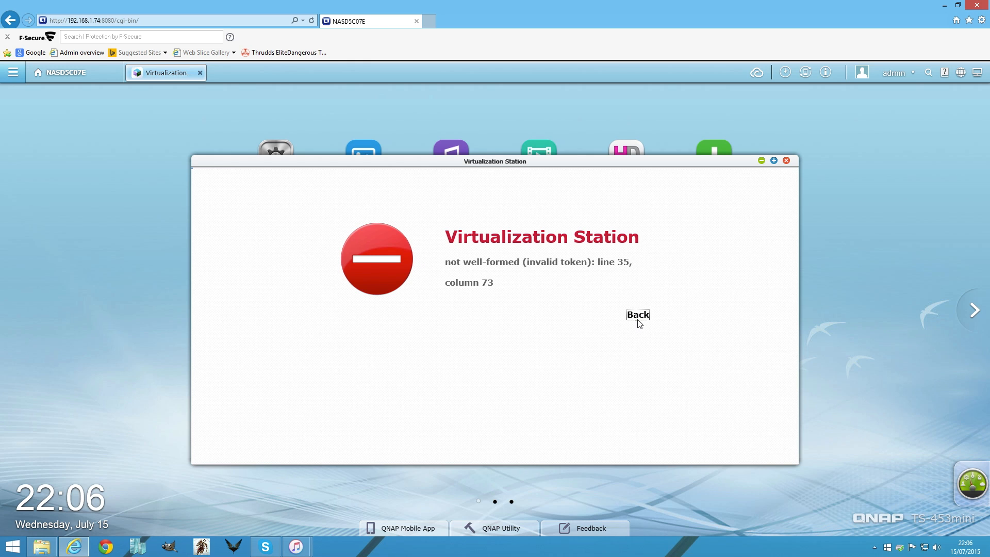
- Leave the error page and cancel the new small virtual machine form
left_click(638, 315)
left_click(636, 318)
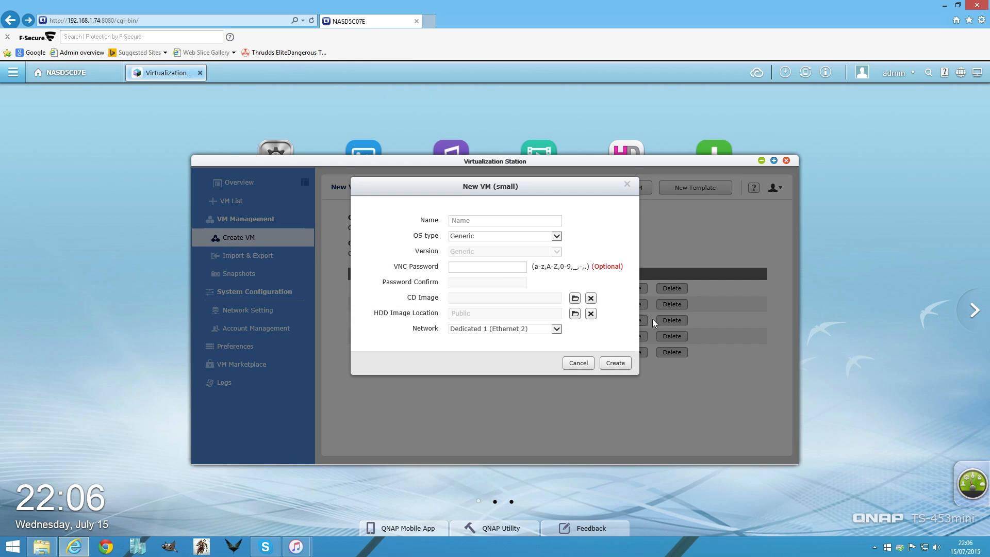
left_click(572, 365)
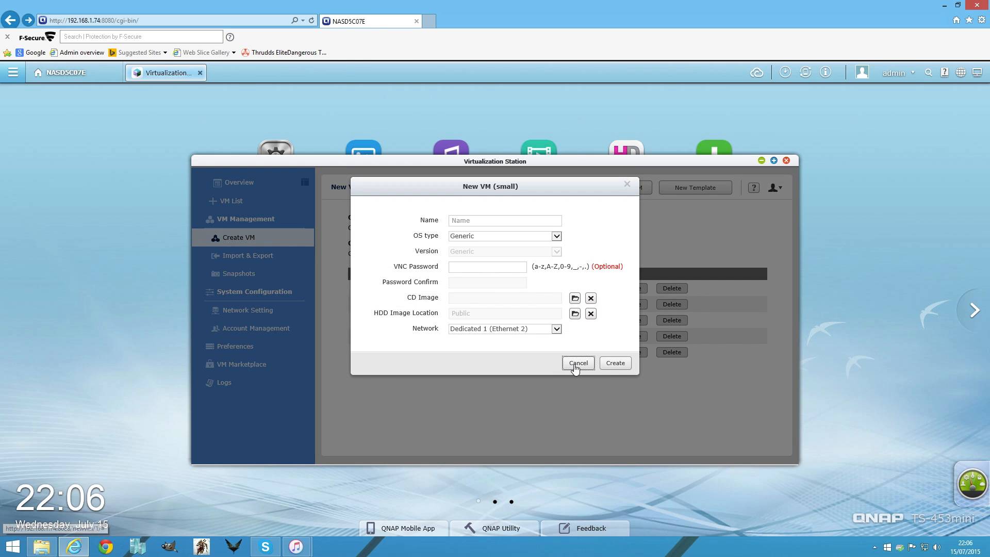
left_click(573, 366)
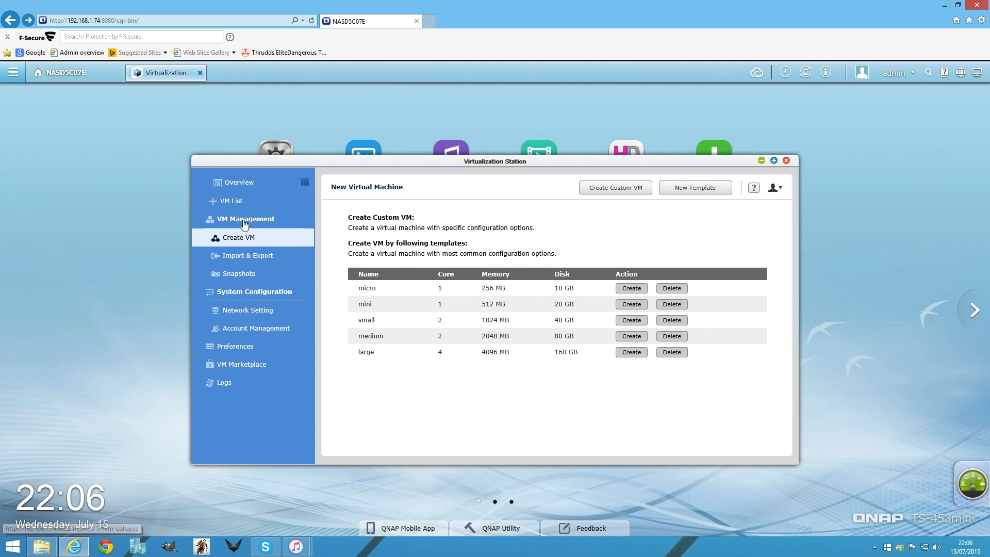
- Open the Server2012 virtual machine from the overview and review its settings down to the CD/DVD and remote console sections
left_click(239, 183)
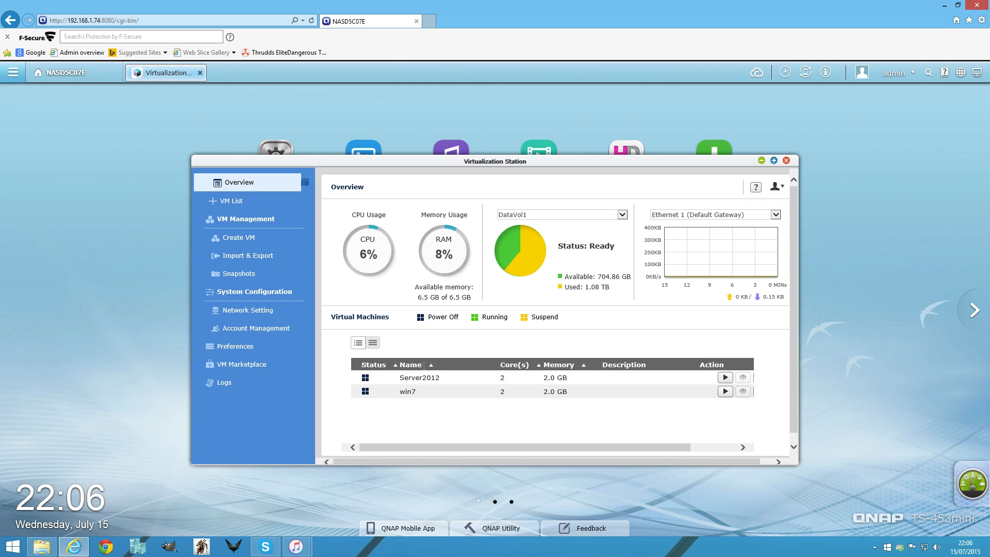
left_click(419, 380)
double_click(411, 378)
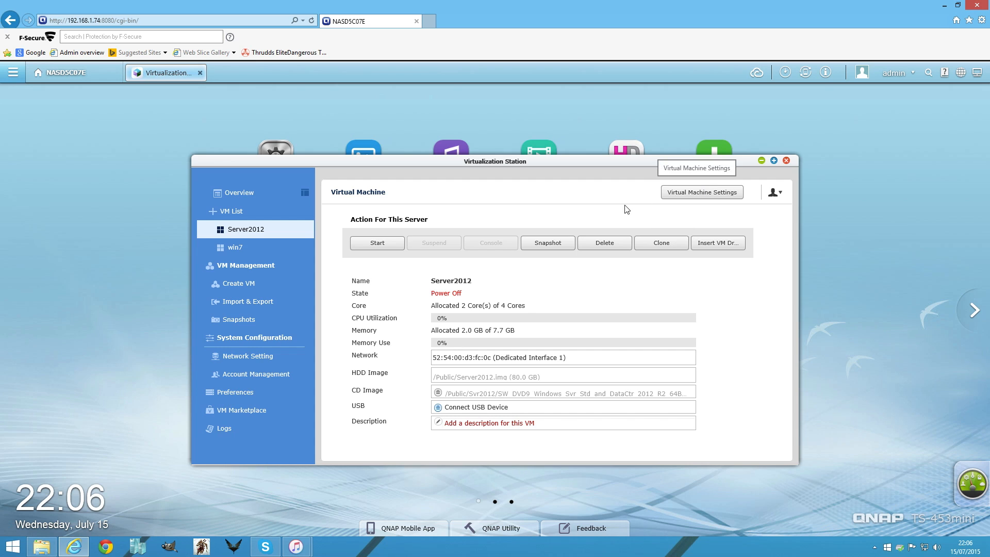
left_click(708, 197)
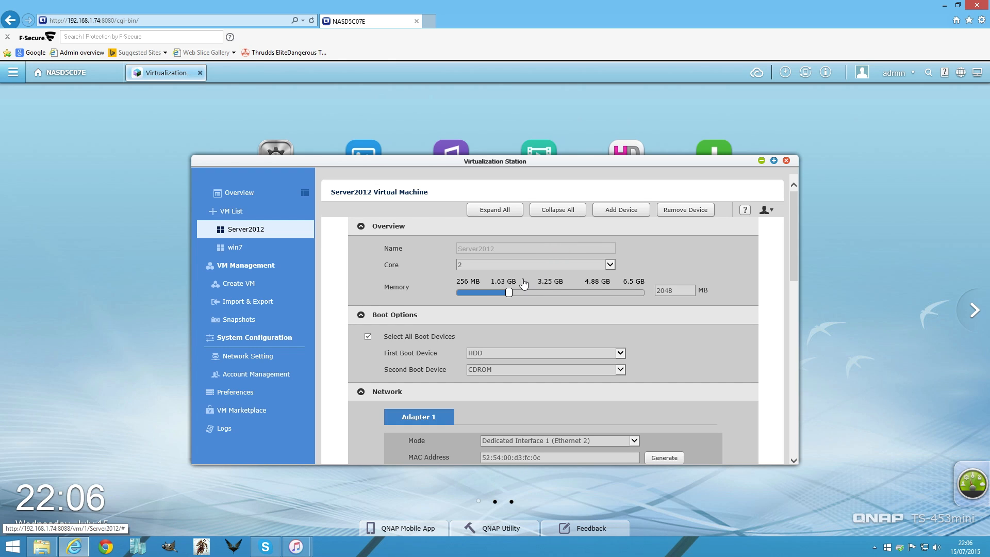
left_click_drag(794, 236, 792, 364)
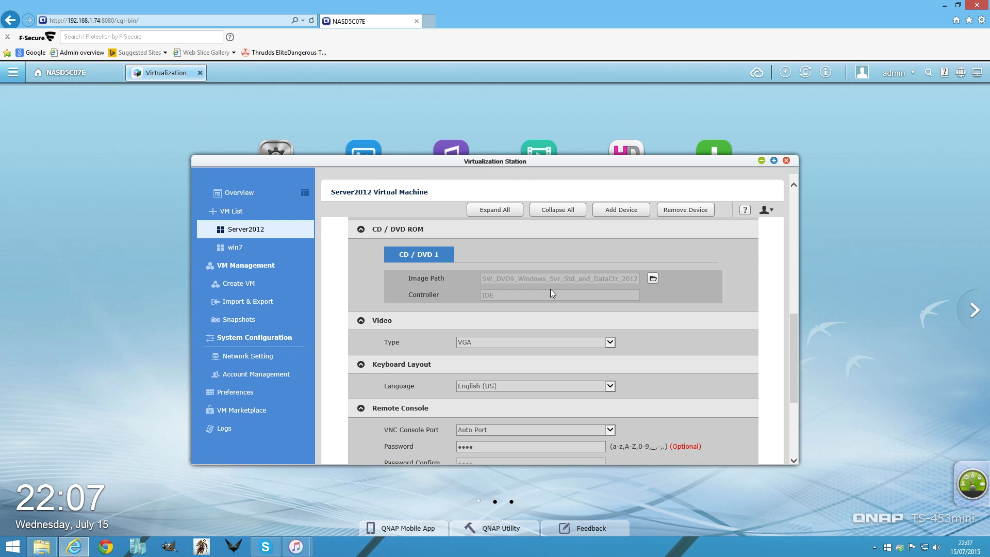
- Open the win7 virtual machine's settings, review them from boot options down to Auto Start, and leave without applying changes
left_click(242, 249)
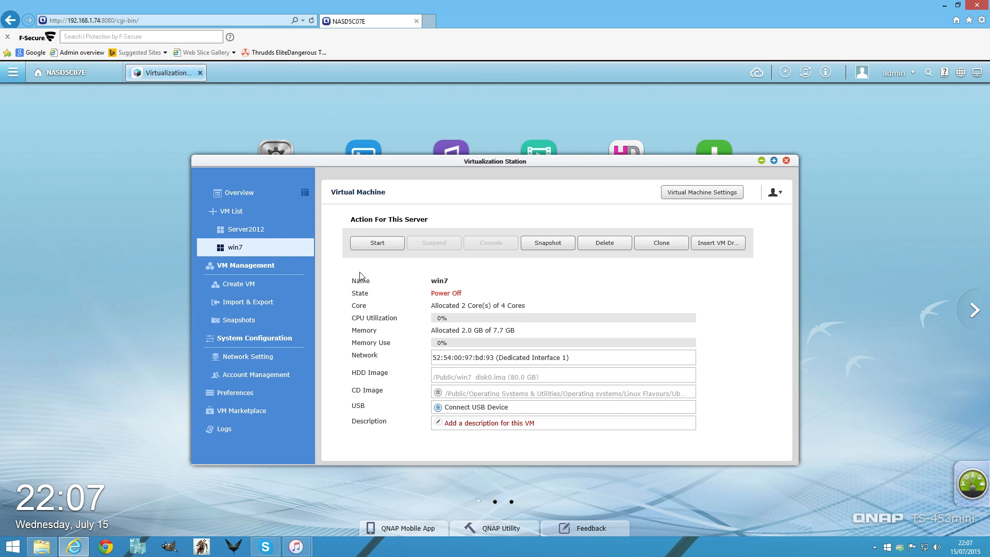
left_click(695, 194)
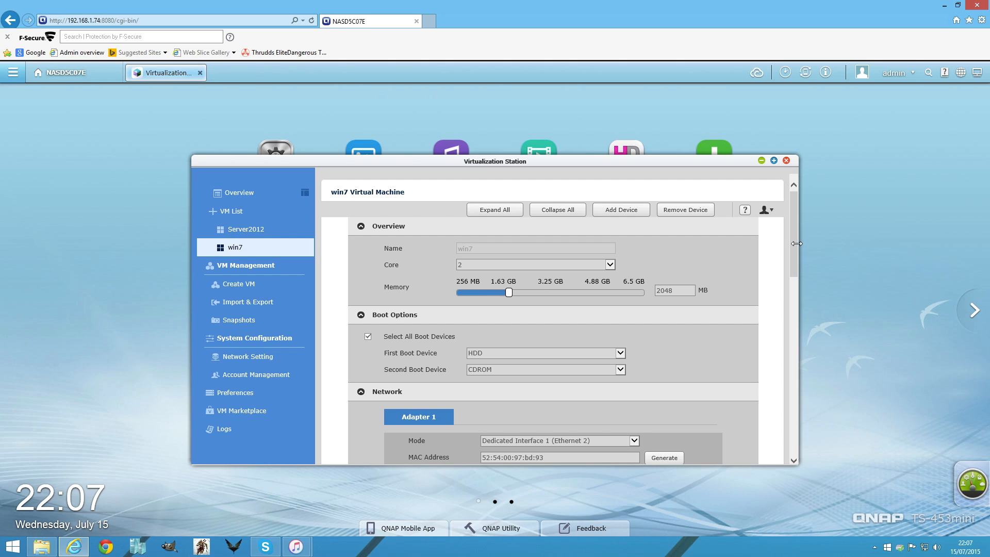
left_click_drag(793, 243, 797, 265)
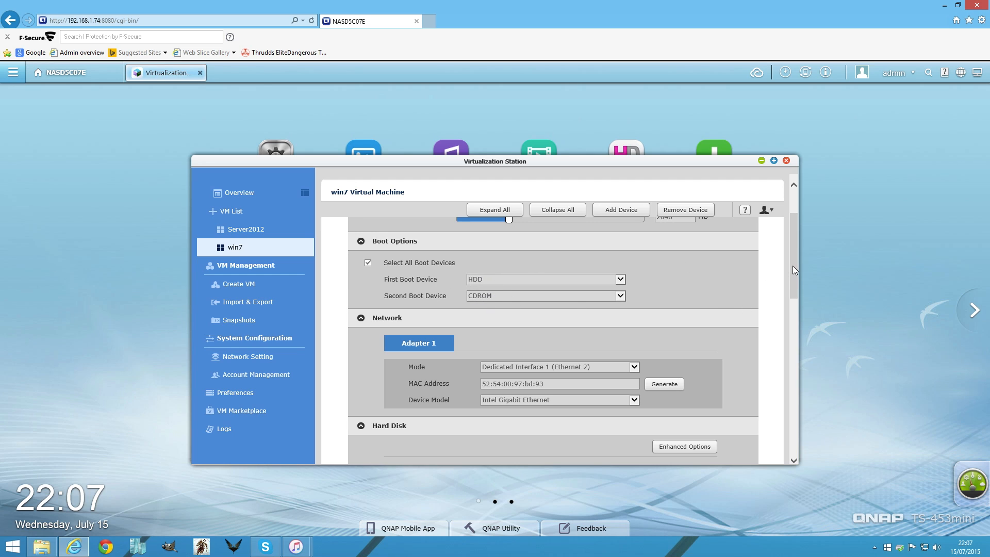
left_click_drag(793, 270, 793, 300)
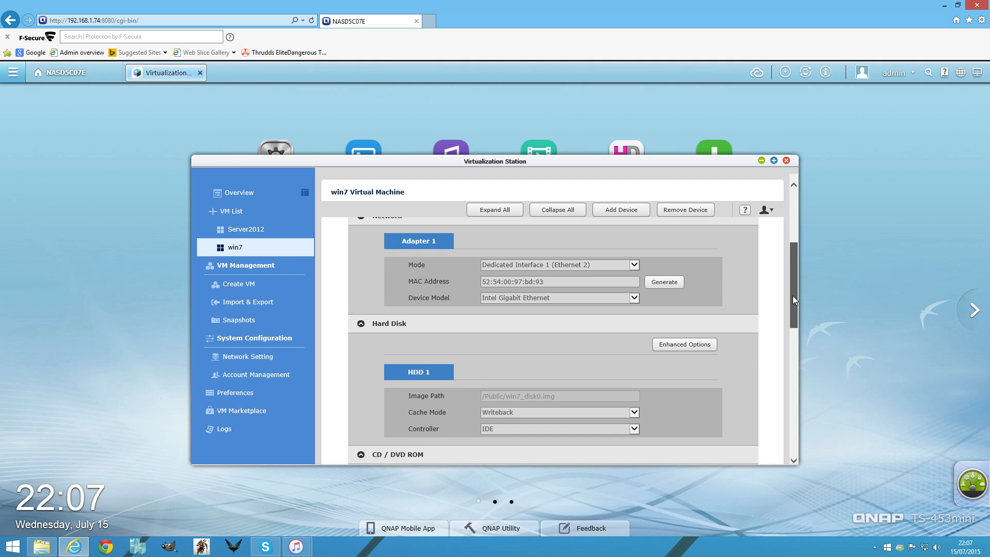
left_click_drag(789, 252, 750, 436)
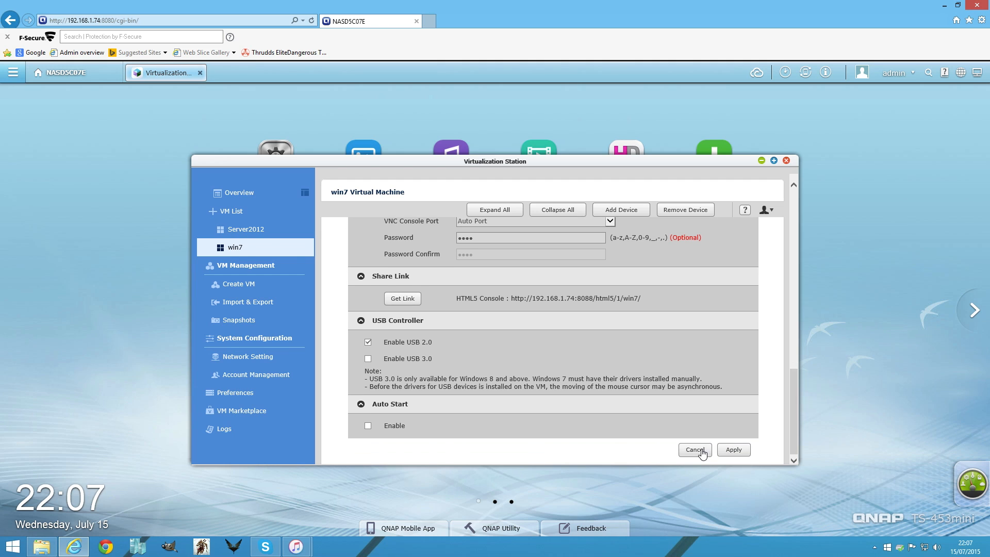
left_click(696, 448)
scroll(466, 268, "up", 2)
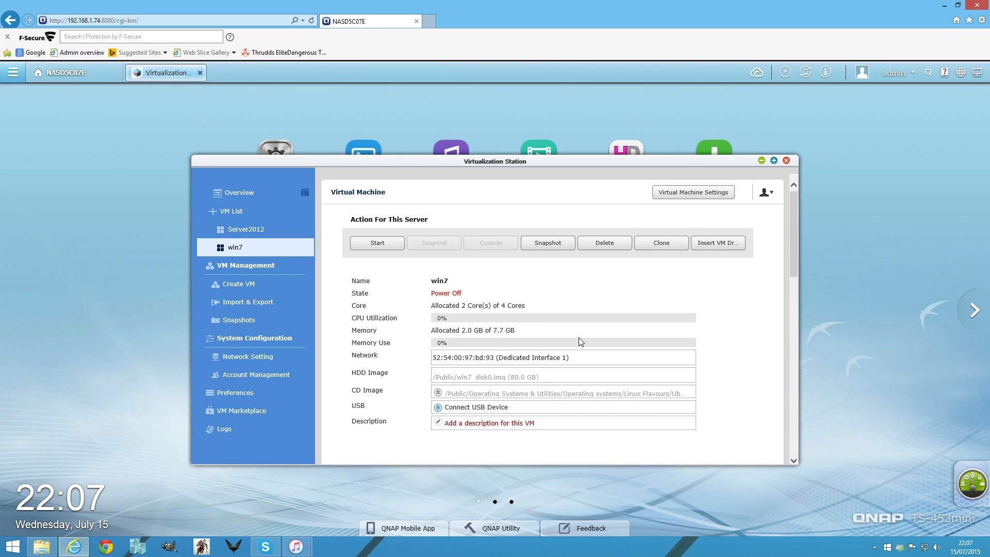
- Start the win7 virtual machine and connect to its browser console by entering the console password
left_click(386, 244)
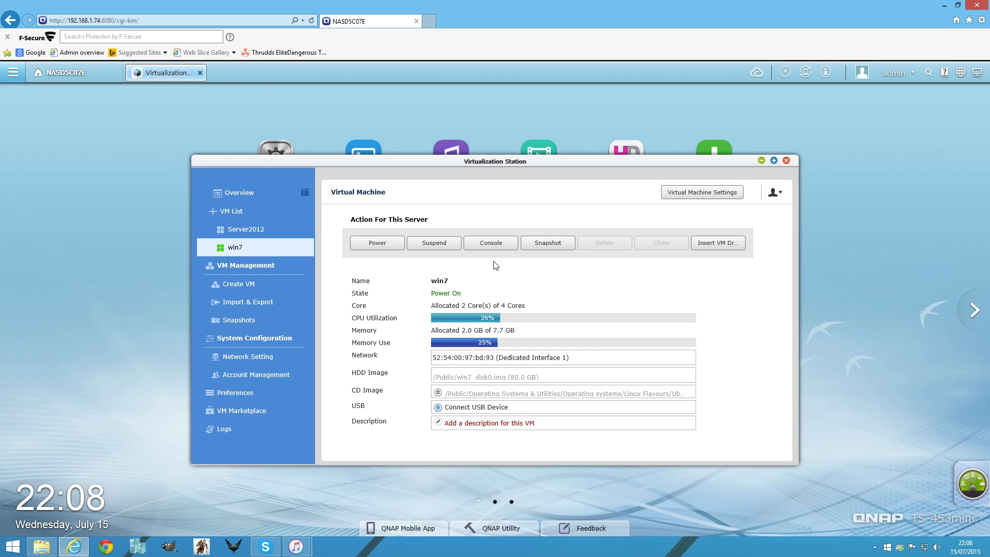
mouse_move(492, 249)
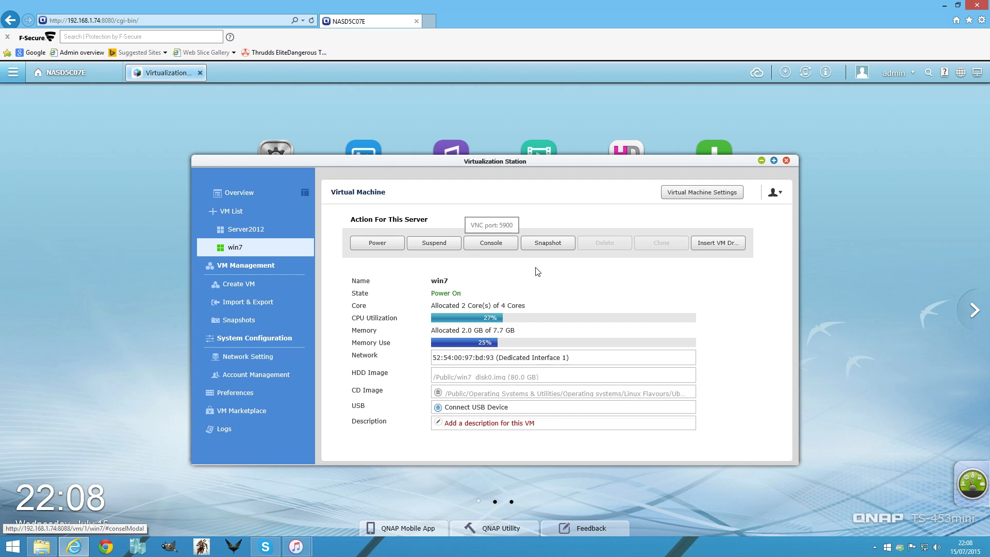
left_click(493, 244)
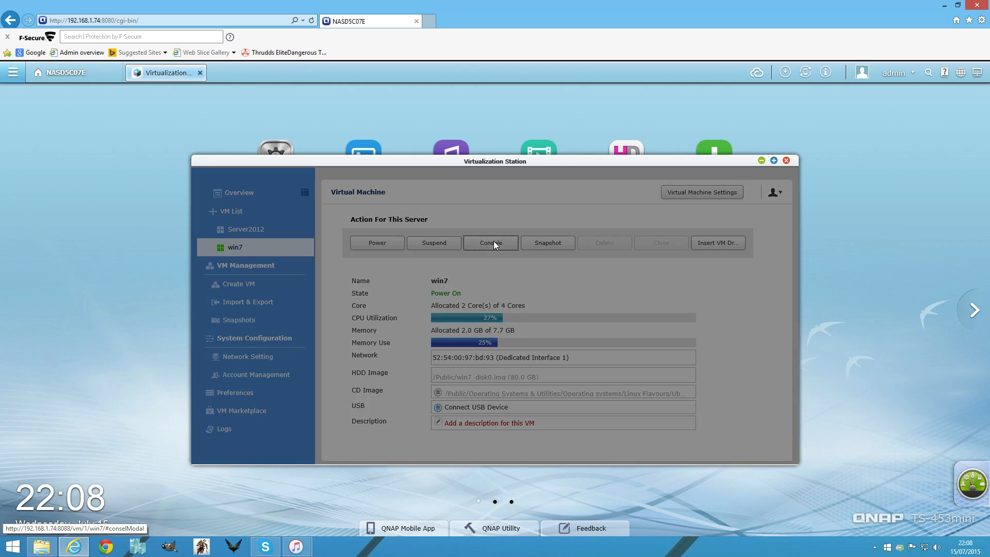
left_click(613, 281)
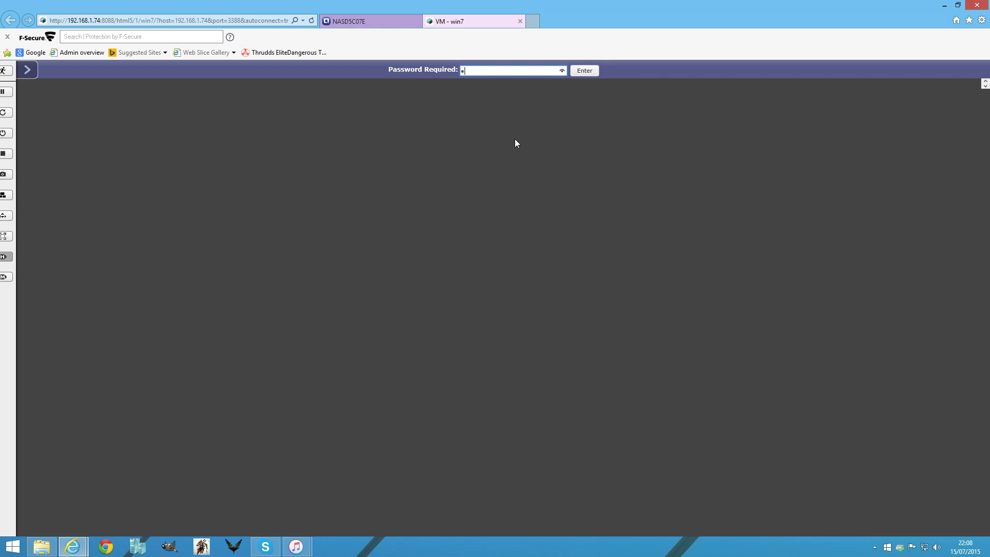
type("****")
key("Return")
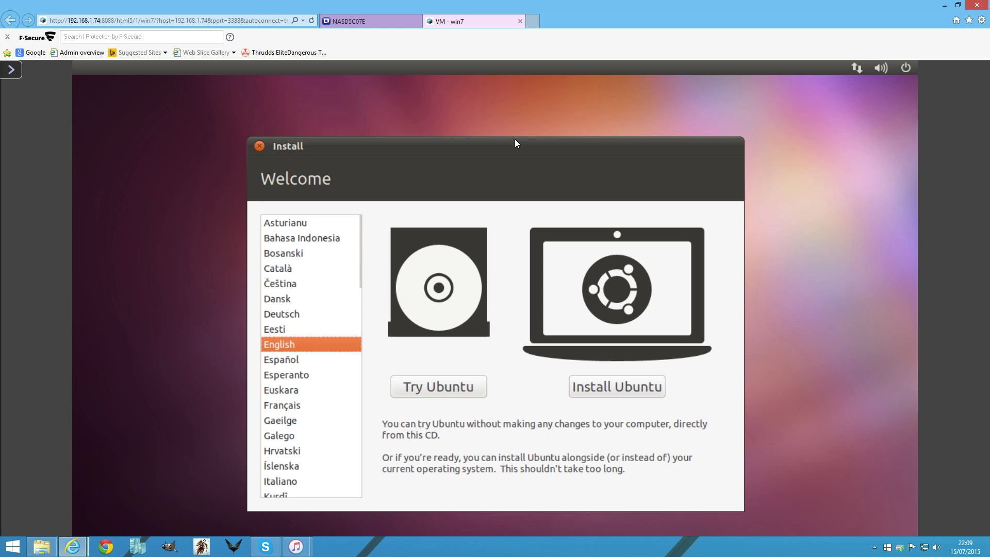
- Close the win7 console page and the Virtualization Station window to return to the NAS desktop
left_click(519, 21)
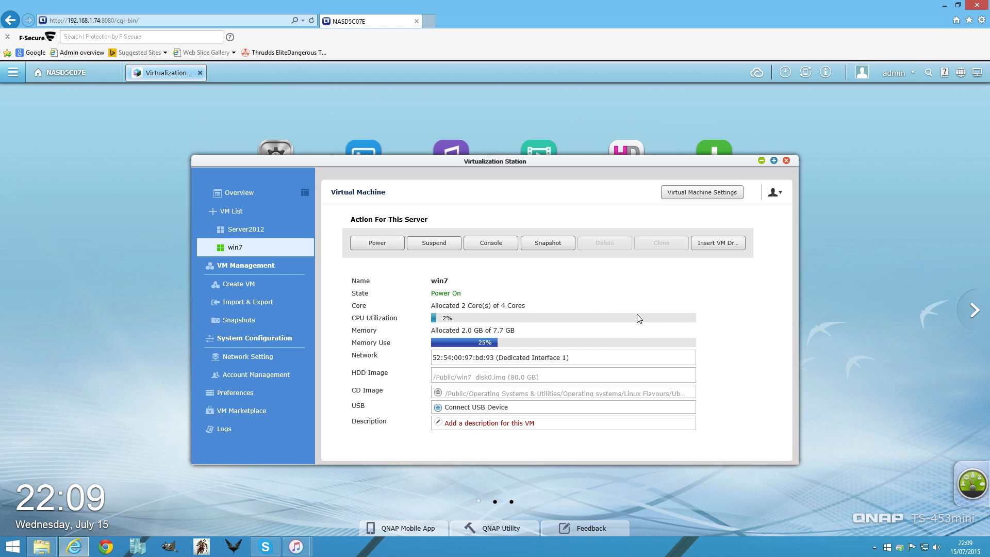
left_click(785, 161)
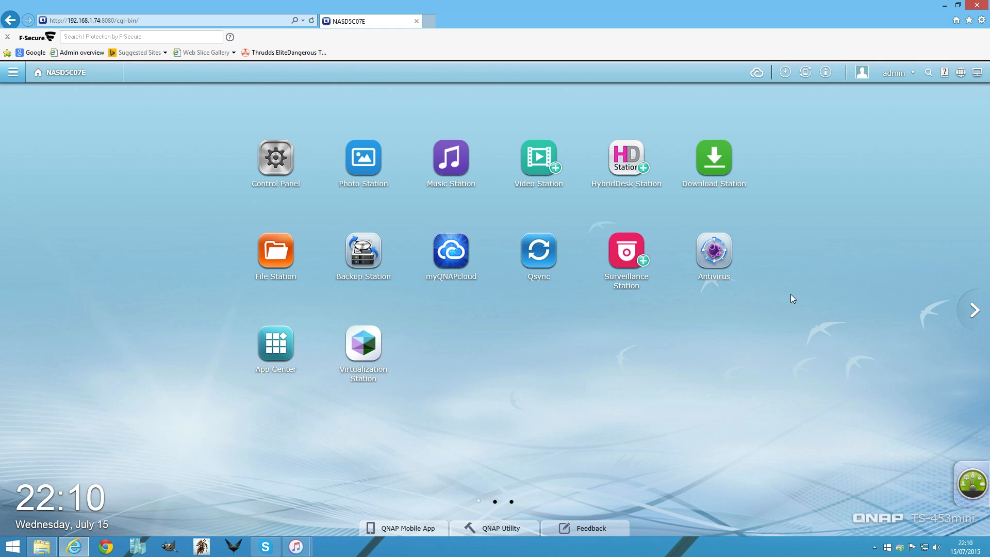